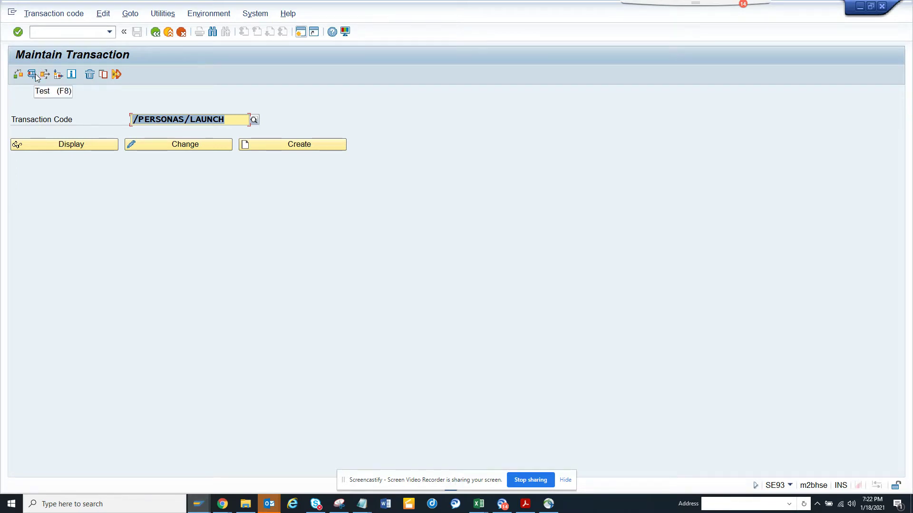
- Test-run /PERSONAS/LAUNCH with flavor ZMIGO_GR1 from the value help and Open in browser ticked
left_click_drag(232, 120, 137, 110)
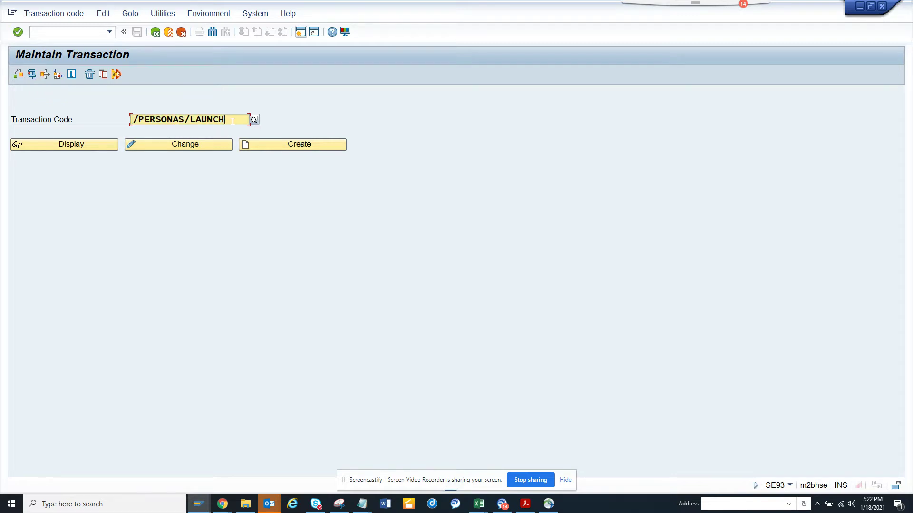
left_click(34, 77)
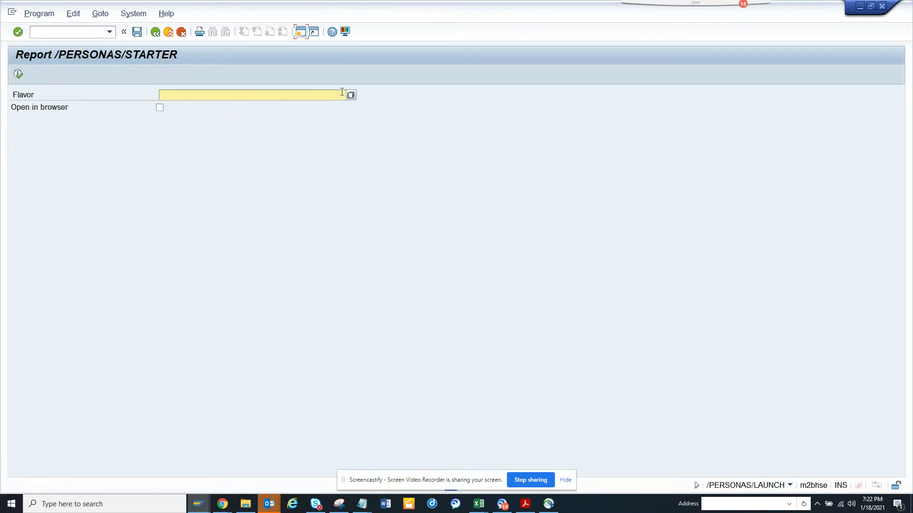
key("F8")
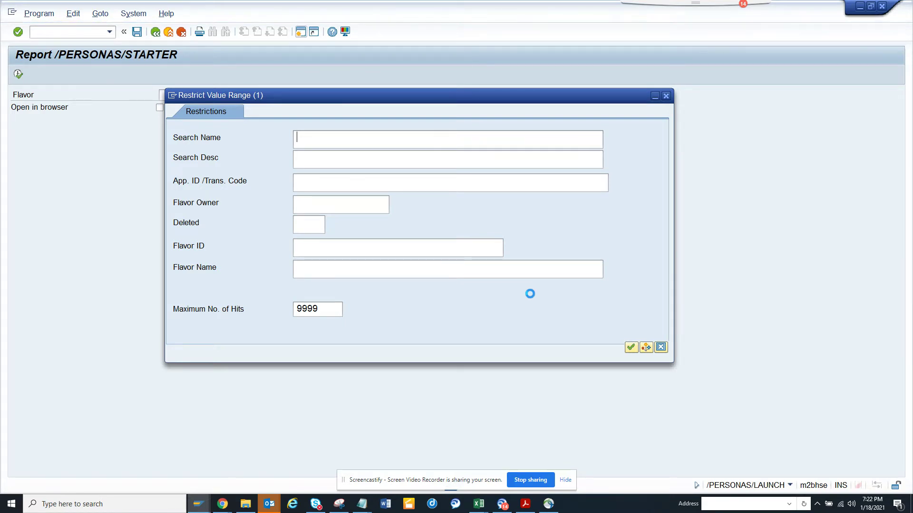
key("alt+Tab")
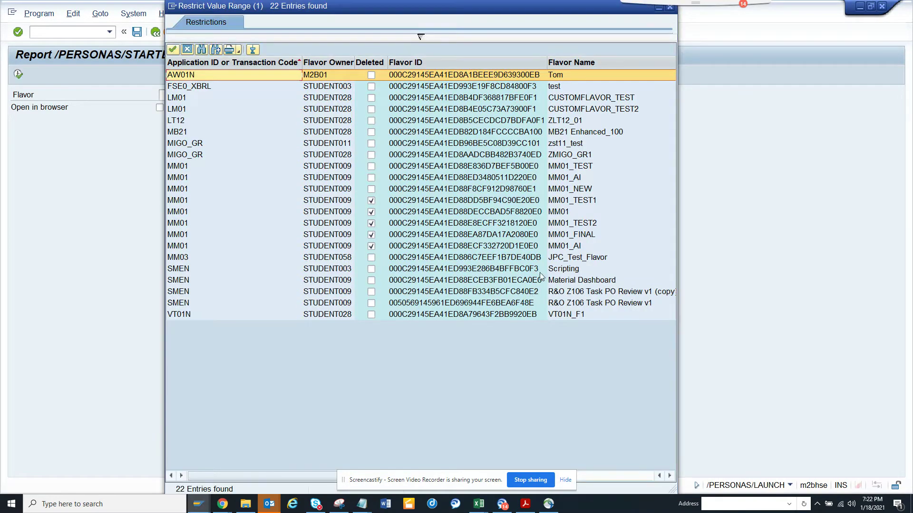
left_click(575, 158)
scroll(574, 158, "right", 1)
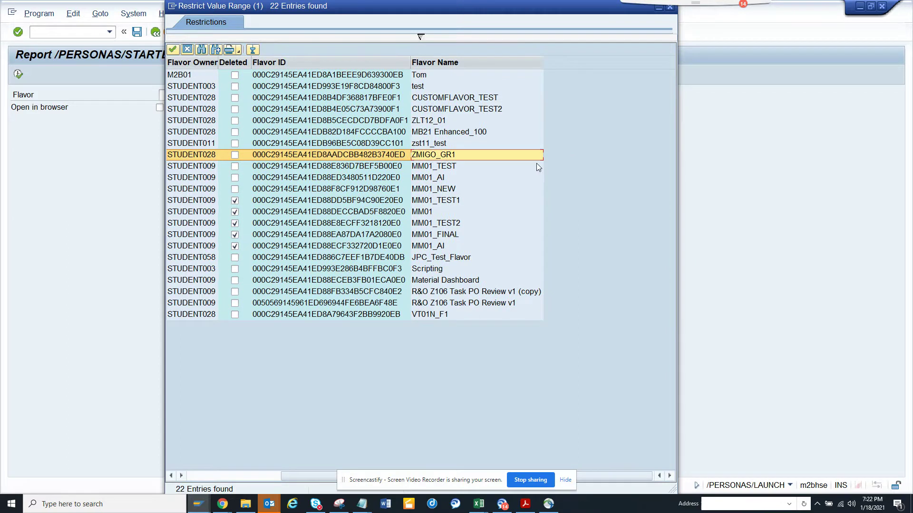
double_click(471, 157)
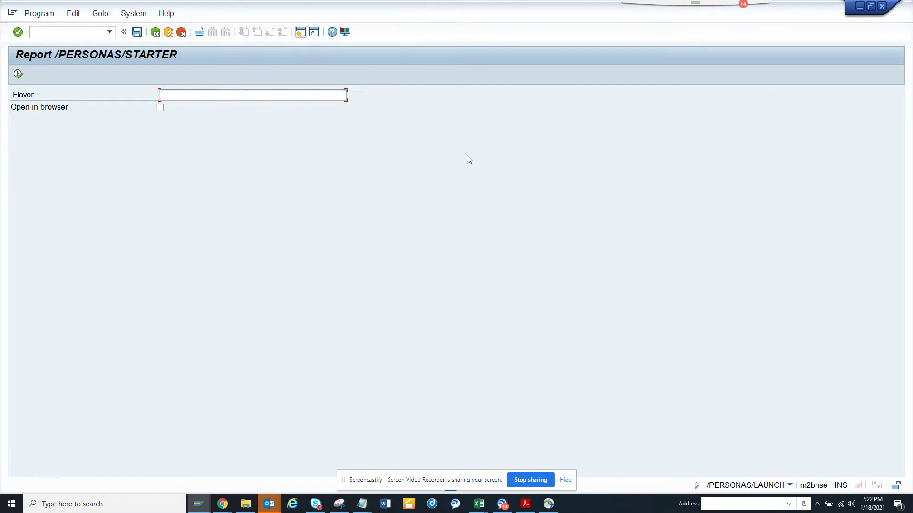
left_click(158, 108)
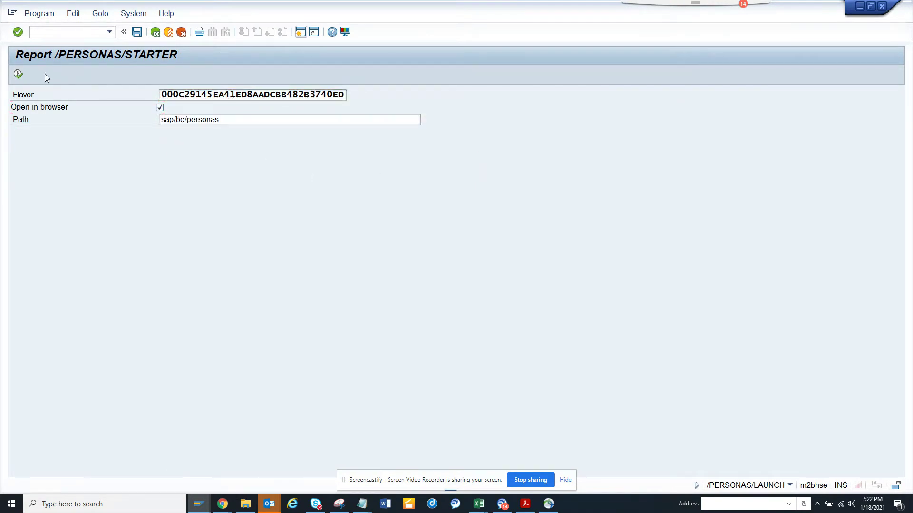
- Execute the starter report to open Goods Receipt Purchase Order in Chrome, then show the flavor gallery
left_click(19, 77)
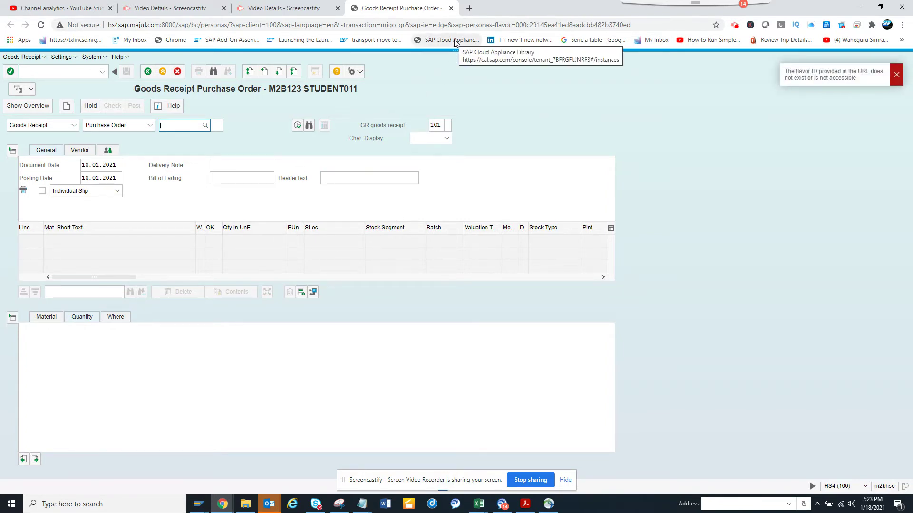
left_click(456, 57)
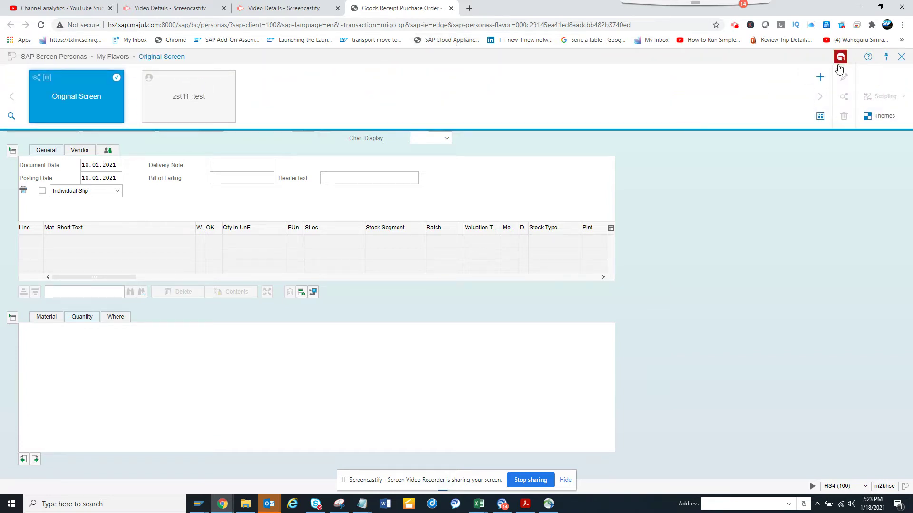
- Add flavor ZST11_MIGO_1 with a MIGO Personas description and open it for editing
left_click(820, 77)
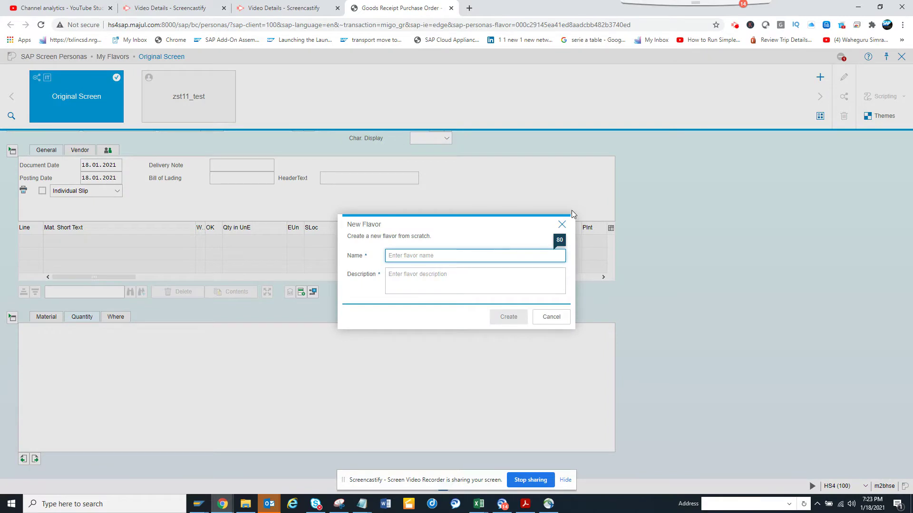
type("ZST")
type("11_M")
type("IGO_1")
left_click(488, 279)
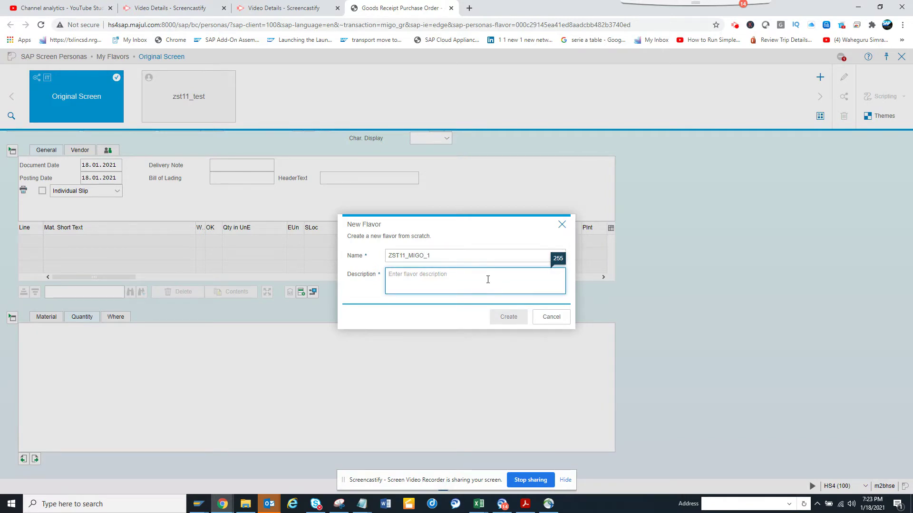
type("MIGO ")
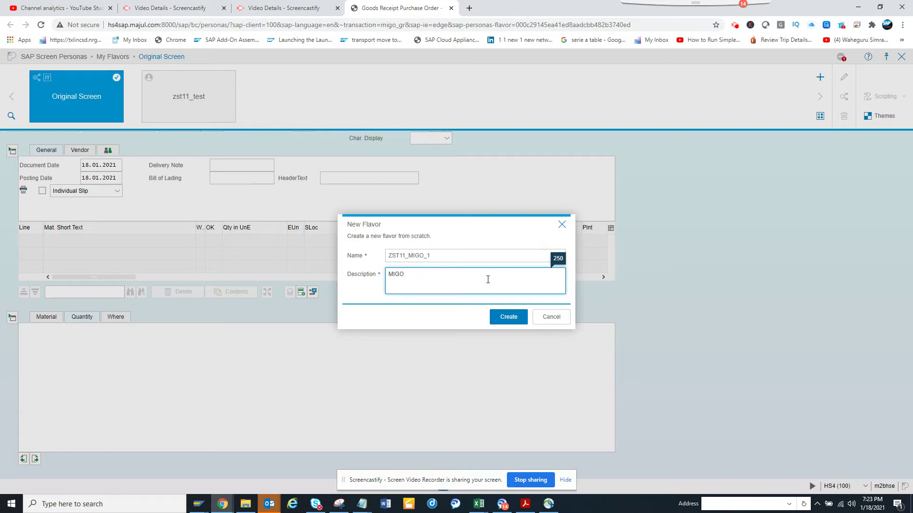
type("Personas")
type(" sc")
type("reen")
left_click(505, 319)
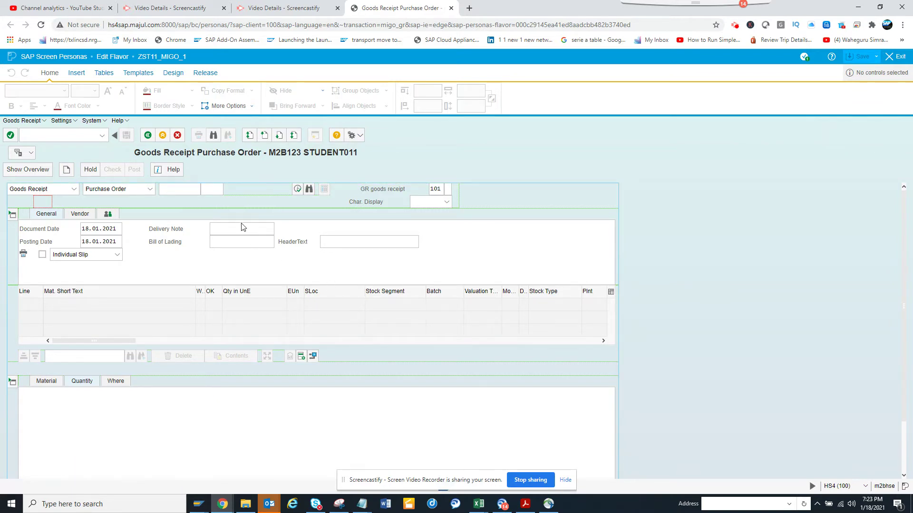
- Hide the Hold button on the ZST11_MIGO_1 Goods Receipt screen
left_click(88, 171)
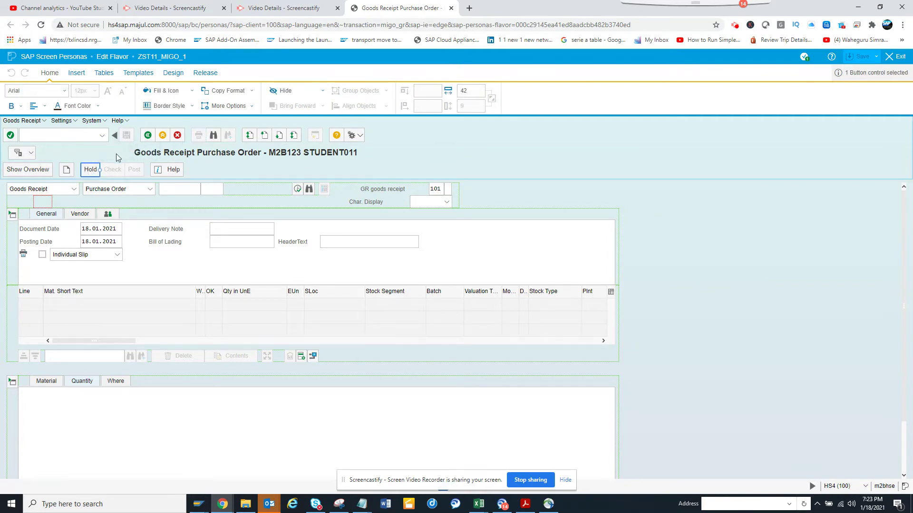
left_click(280, 91)
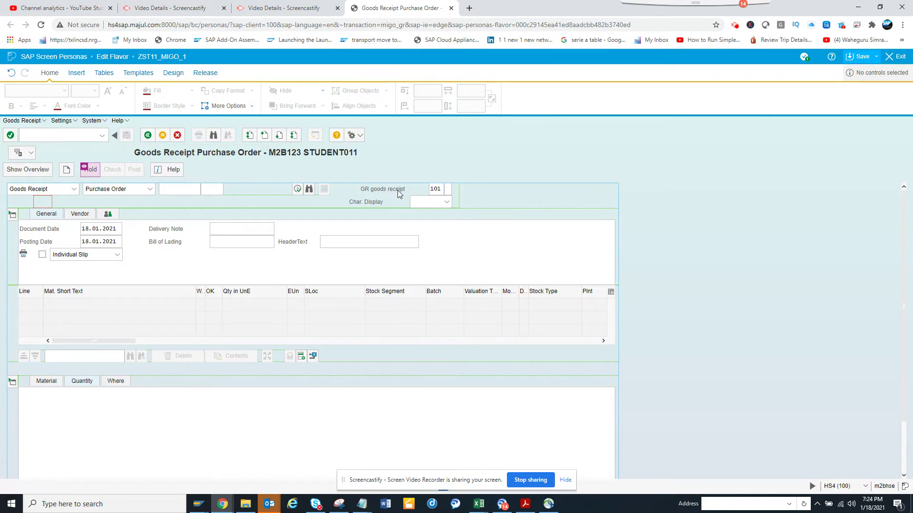
left_click(398, 194)
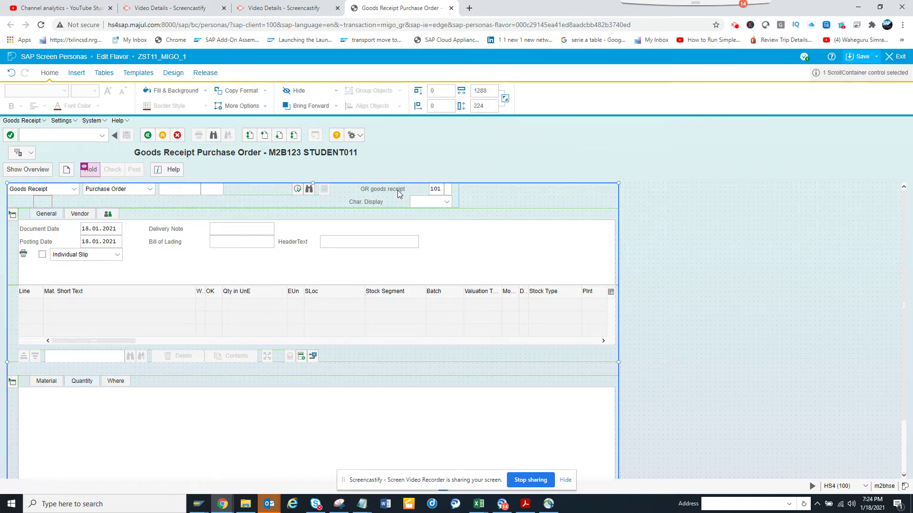
- Change the GR goods receipt field's label text to 'Movement Type'
left_click(390, 195)
double_click(390, 194)
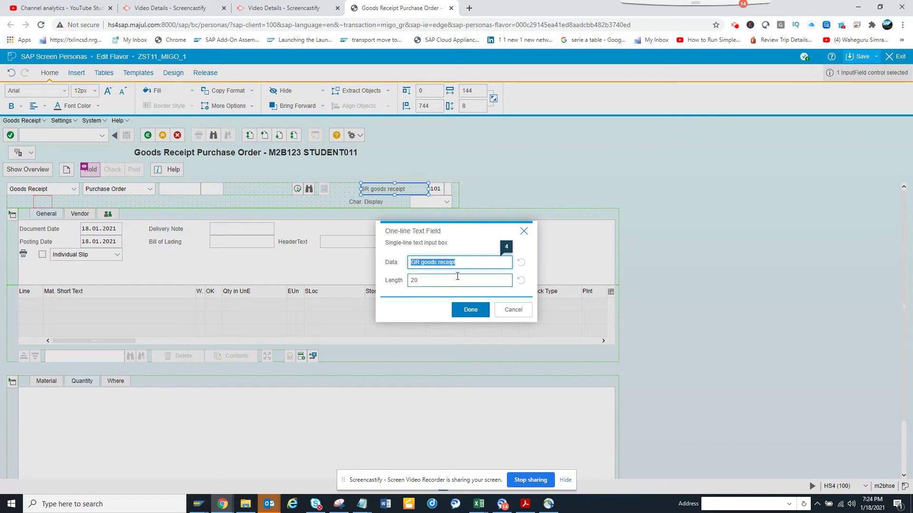
type("Movement Type")
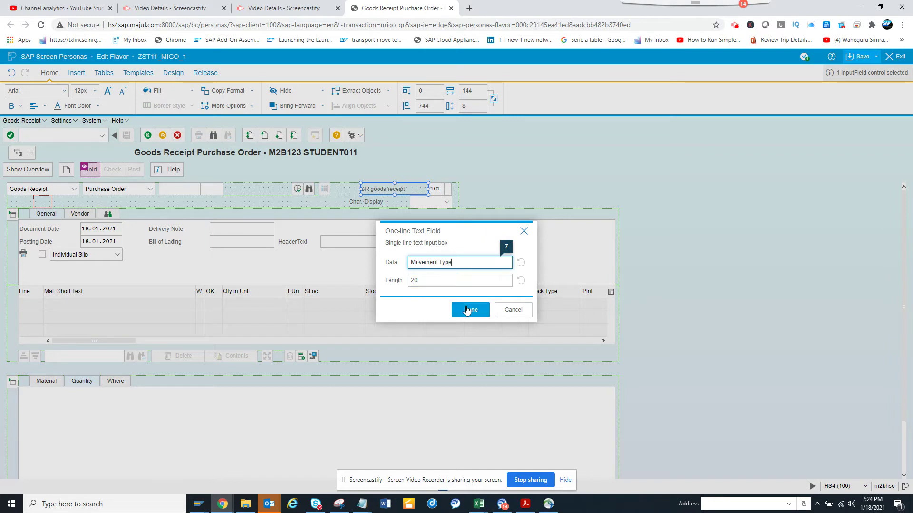
left_click(467, 311)
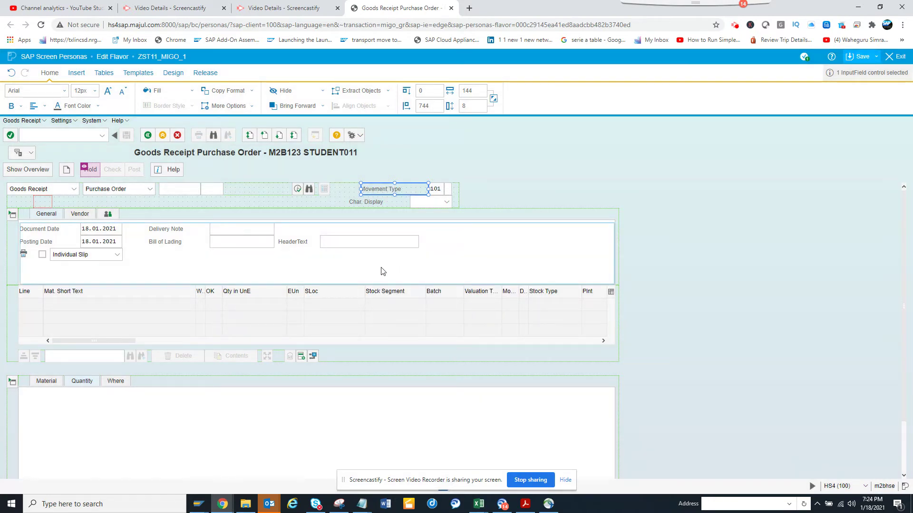
left_click(177, 230)
- Edit the Delivery Note label text until it reads 'Del Note/ Inv Ref'
double_click(177, 230)
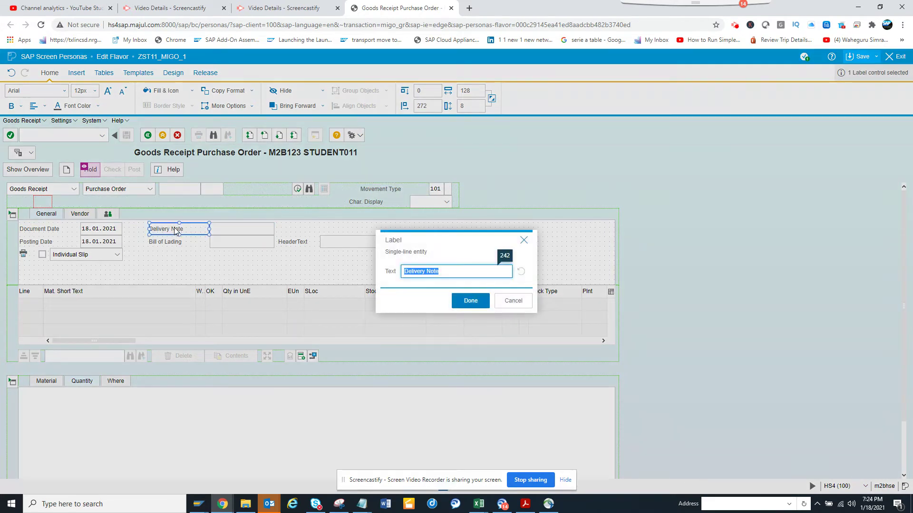
left_click(443, 270)
type("oice R")
type("eference")
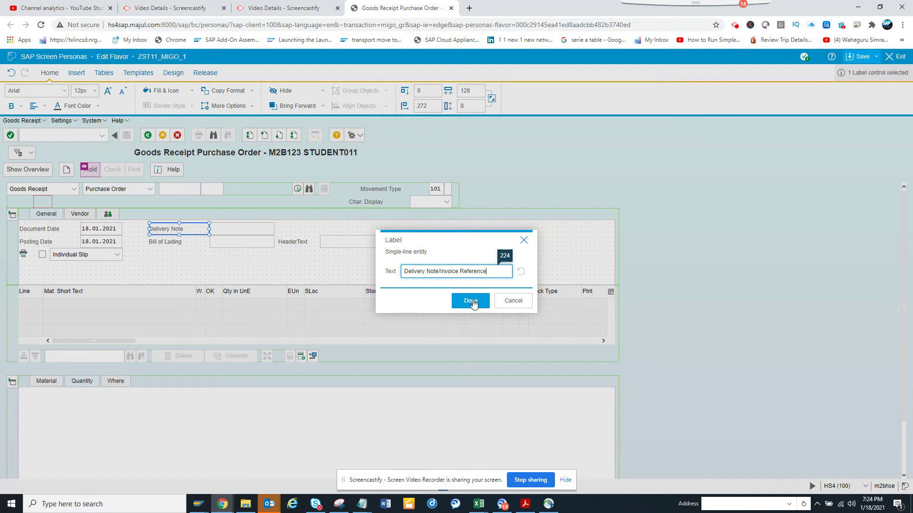
left_click(471, 301)
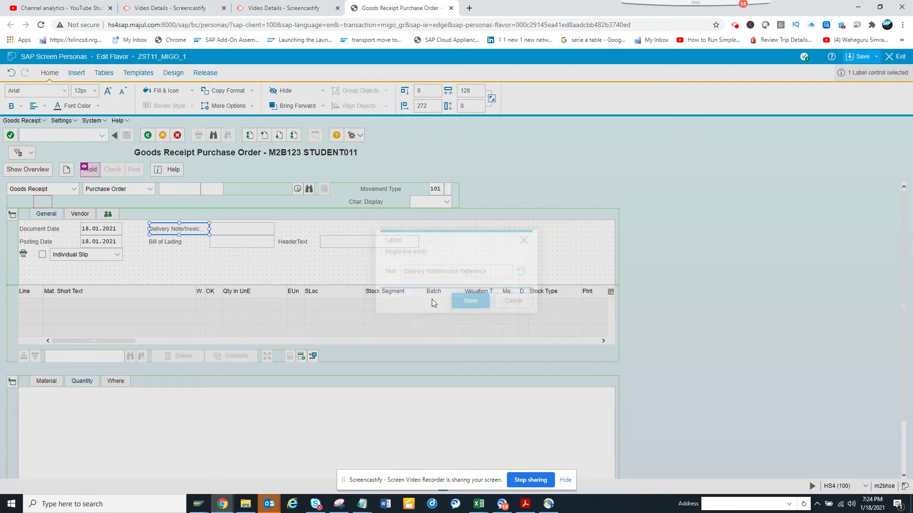
double_click(183, 230)
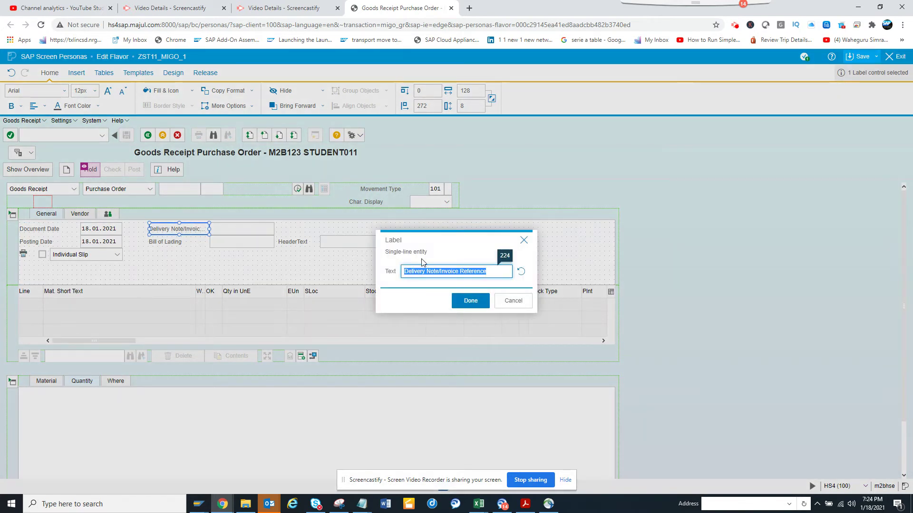
left_click(488, 272)
left_click_drag(487, 271, 448, 272)
left_click(486, 274)
left_click_drag(486, 267, 415, 266)
key("BackSpace")
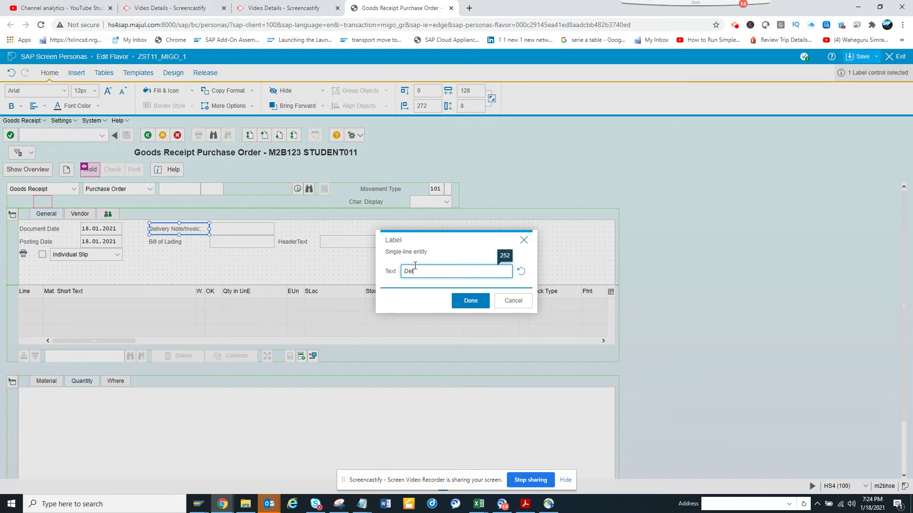
type("Note/ Inv Ref")
left_click(477, 303)
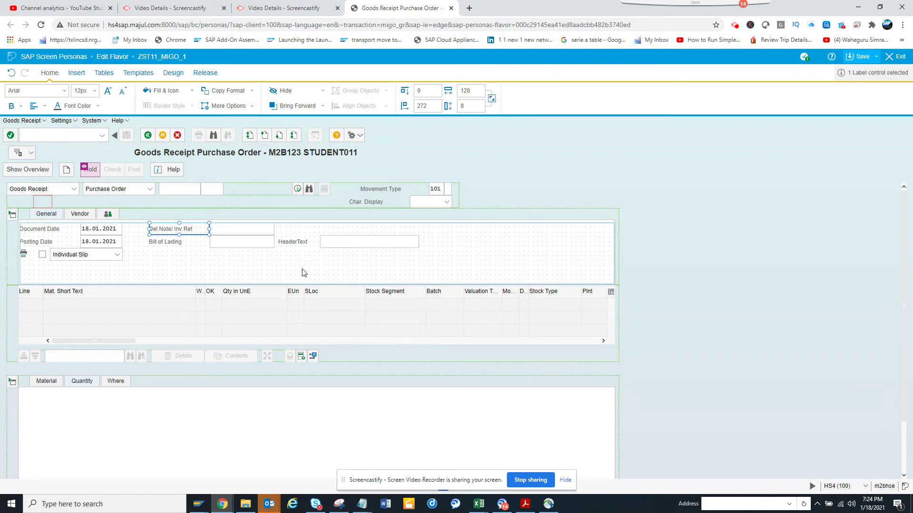
left_click(240, 264)
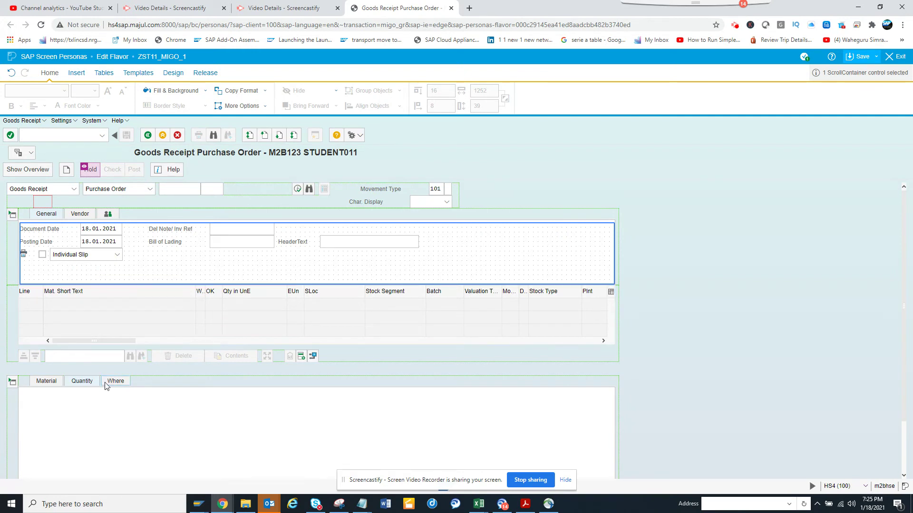
left_click(60, 388)
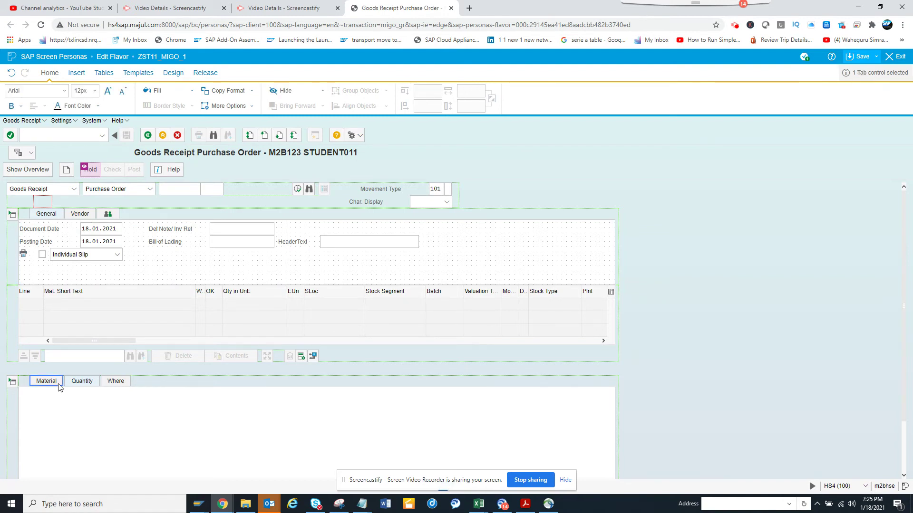
left_click(78, 387)
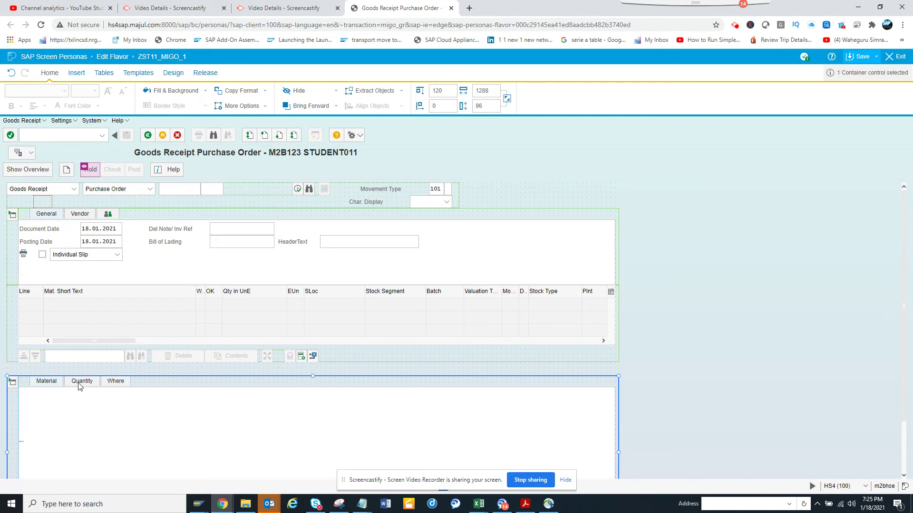
left_click(81, 382)
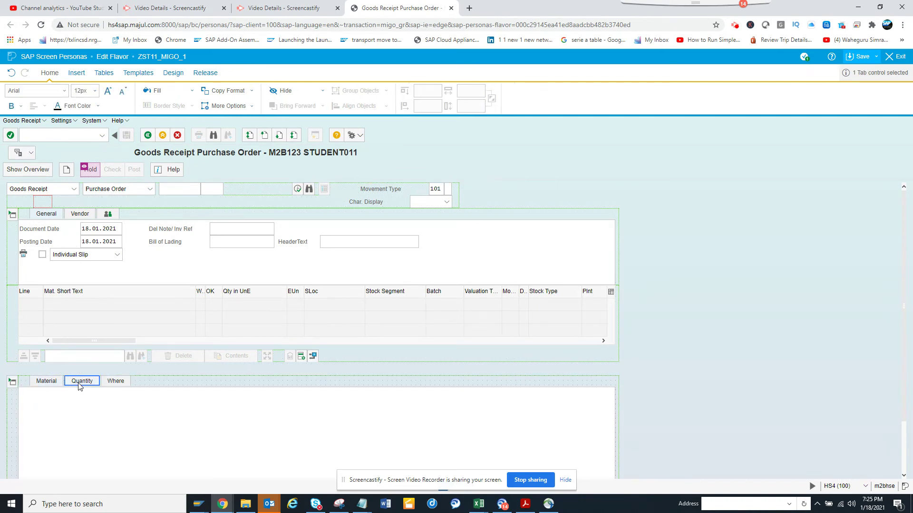
double_click(79, 385)
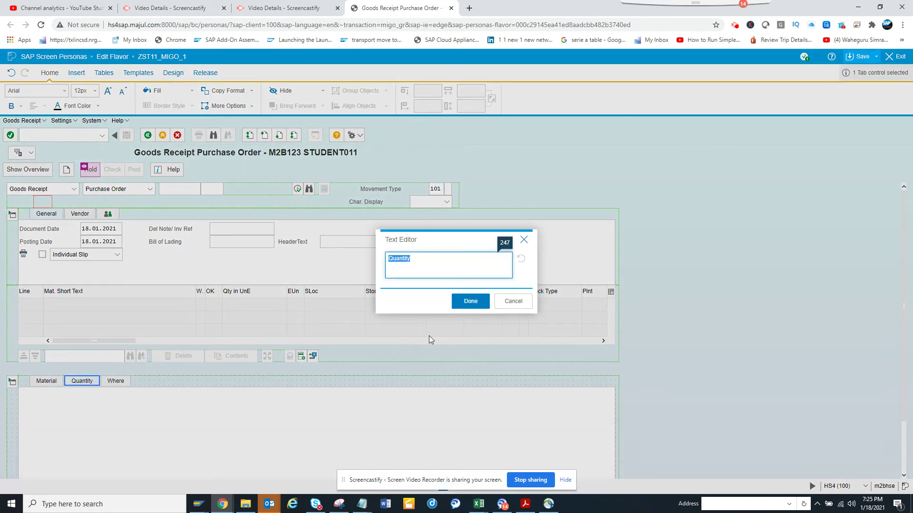
left_click(516, 244)
left_click(248, 385)
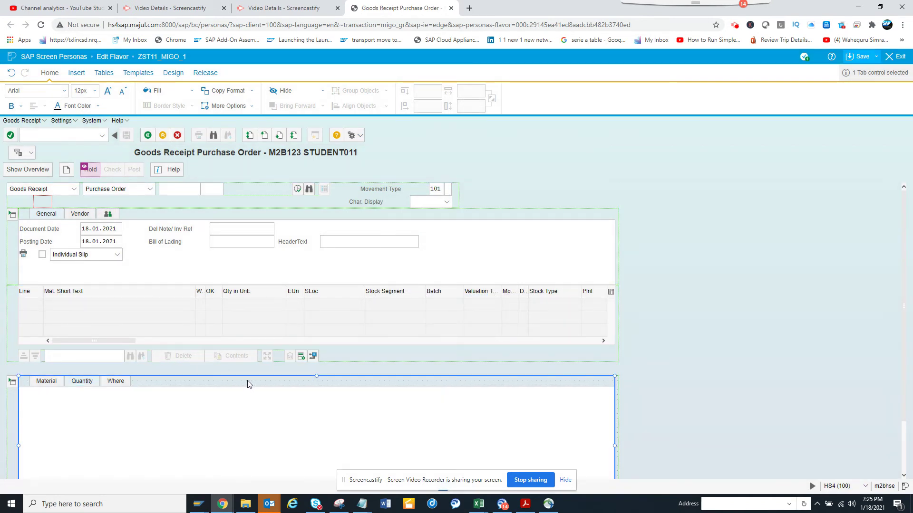
left_click(709, 297)
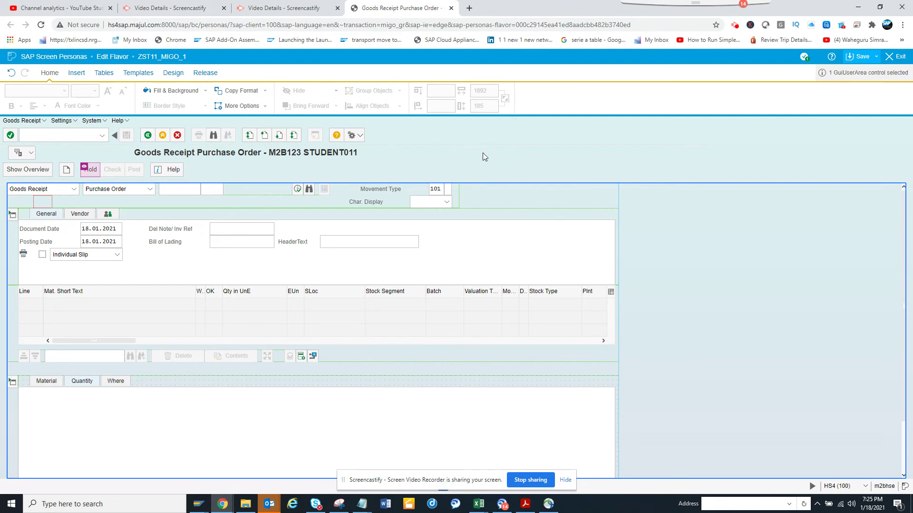
- Save flavor ZST11_MIGO_1 and exit Edit Flavor mode
left_click(859, 57)
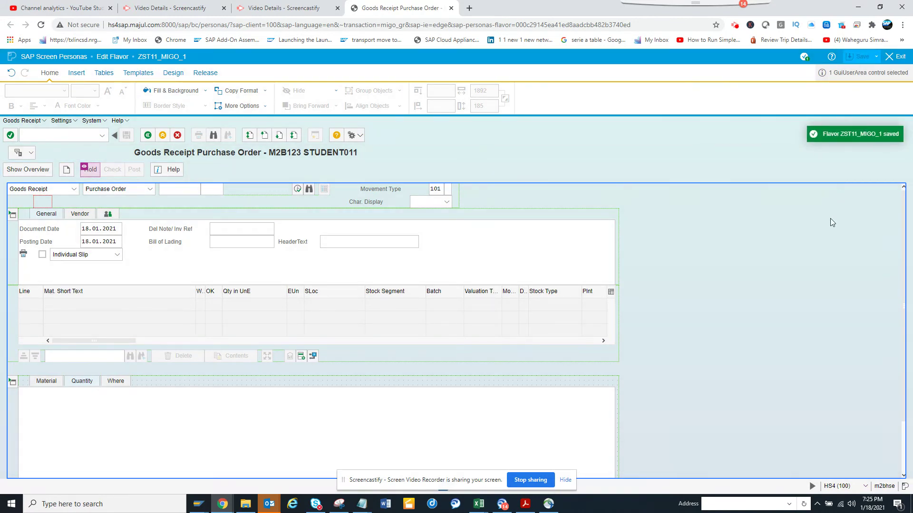
left_click(898, 60)
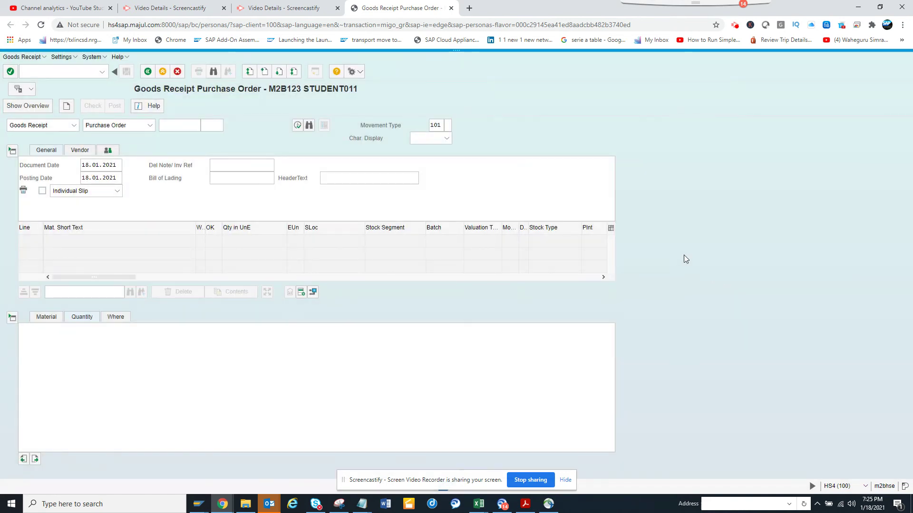
- Relaunch /PERSONAS/LAUNCH from SE93 with flavor ZST11_MIGO_1, opening in the browser
key("alt+Tab")
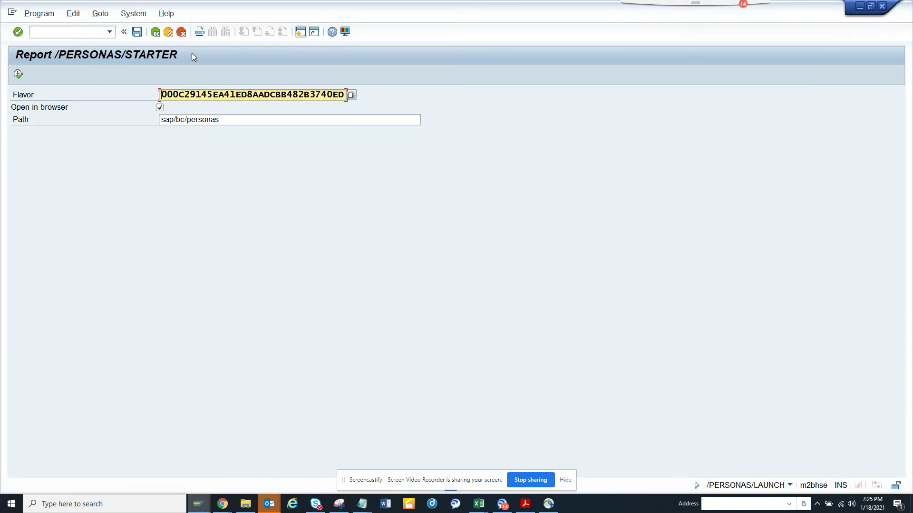
left_click(156, 32)
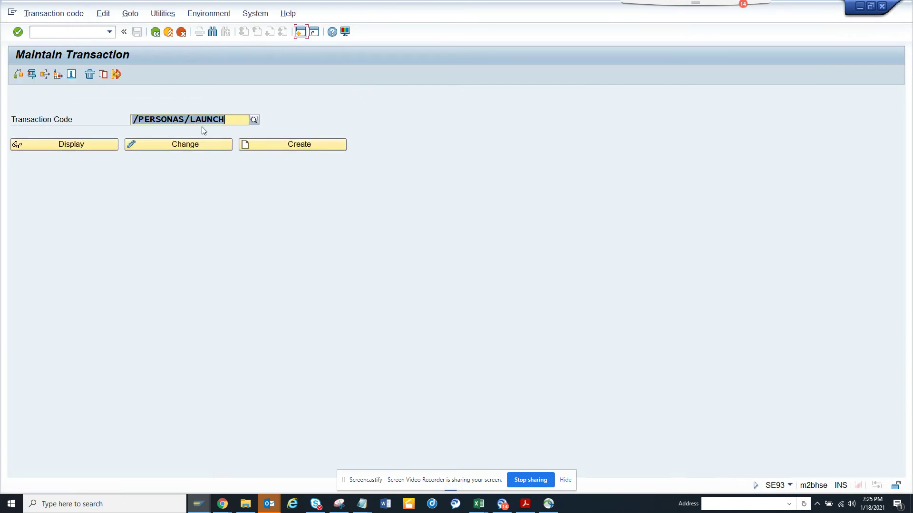
left_click(32, 74)
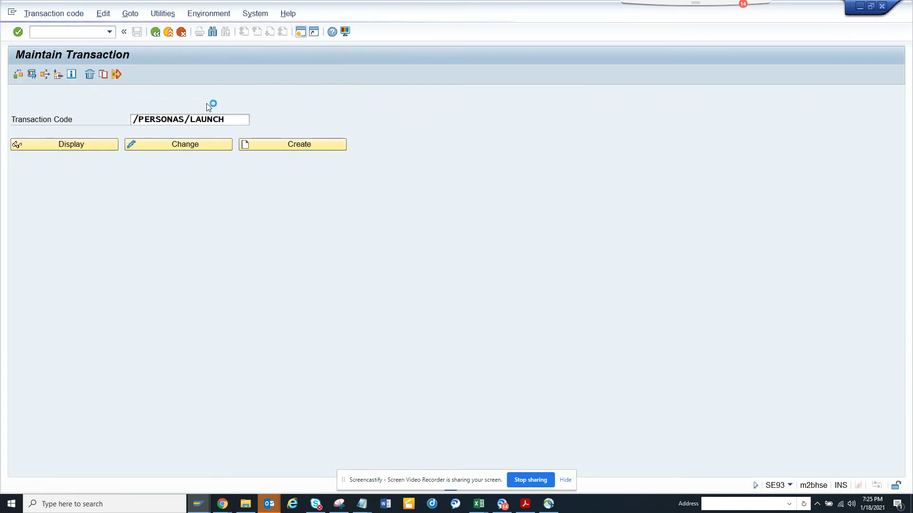
left_click(351, 96)
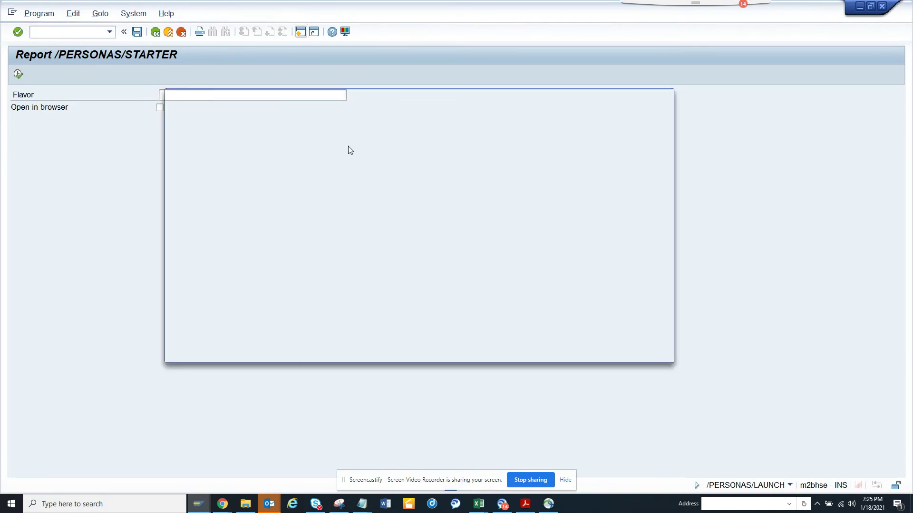
key("Return")
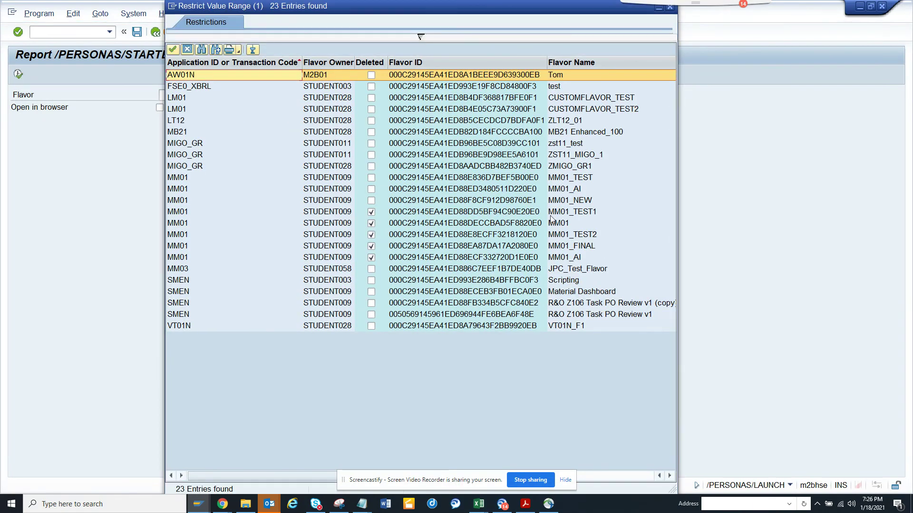
double_click(592, 154)
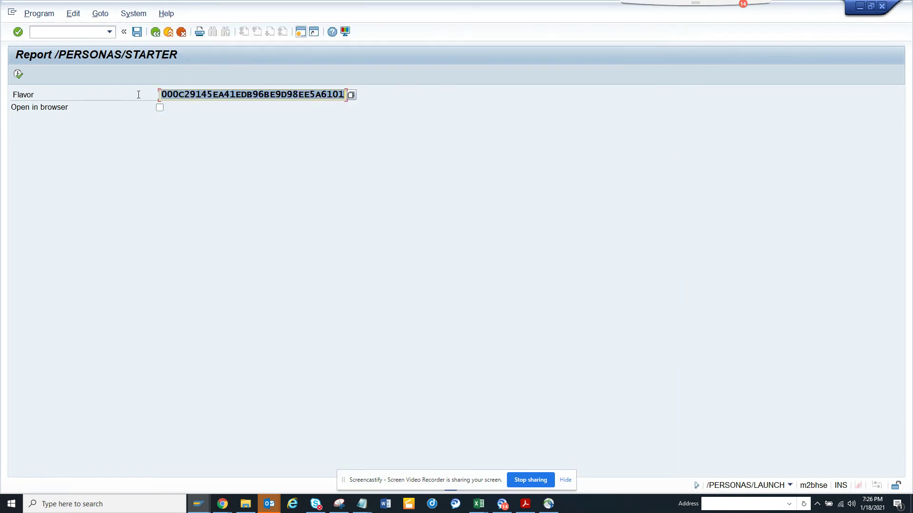
left_click(160, 107)
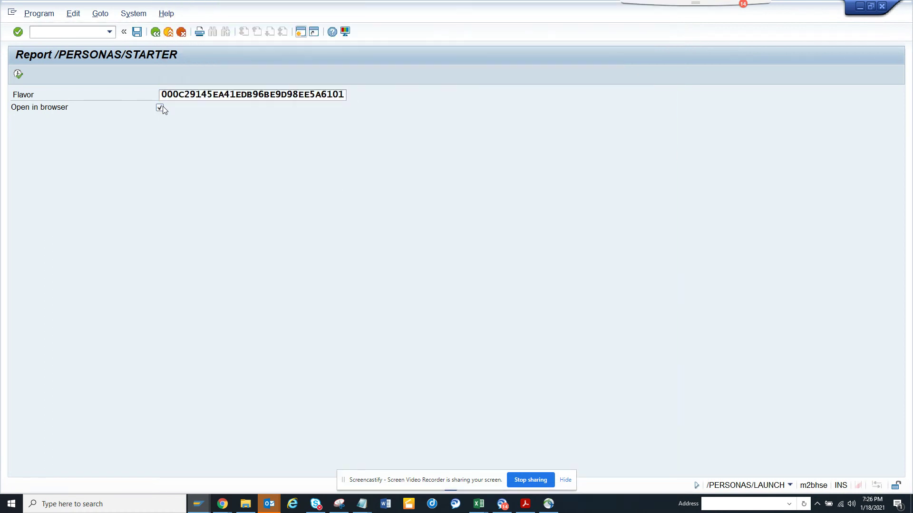
left_click(19, 74)
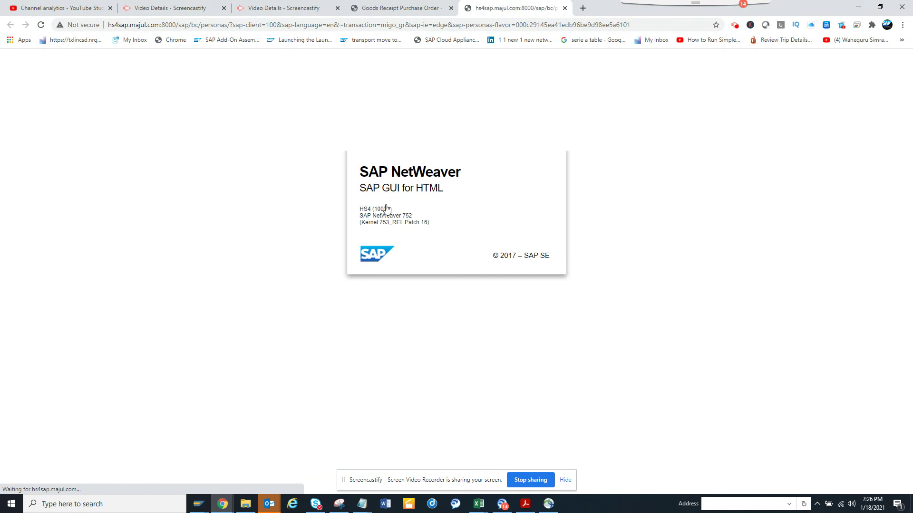